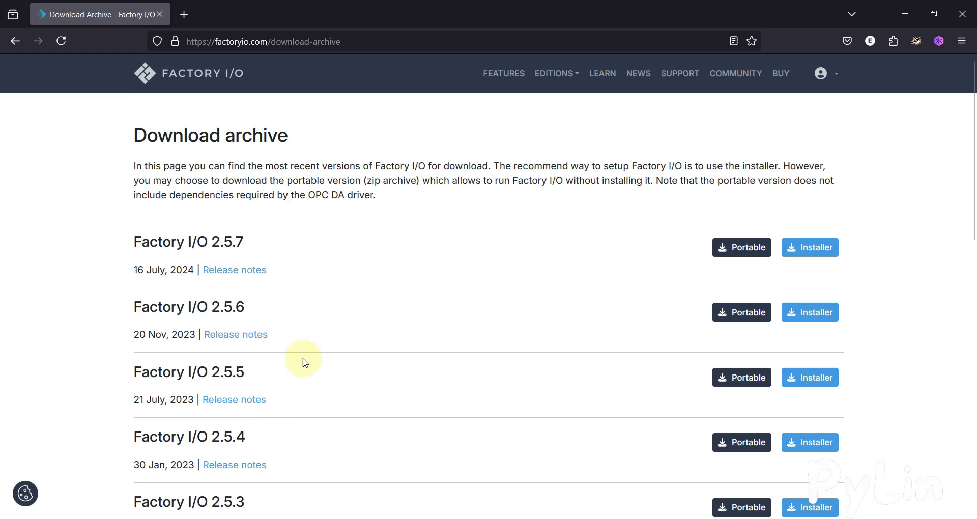
Step: Review the Factory I/O 2.5.7 archive entry, then shrink Firefox and select factoryio-installer-latest.exe
scroll(318, 318, "down", 1)
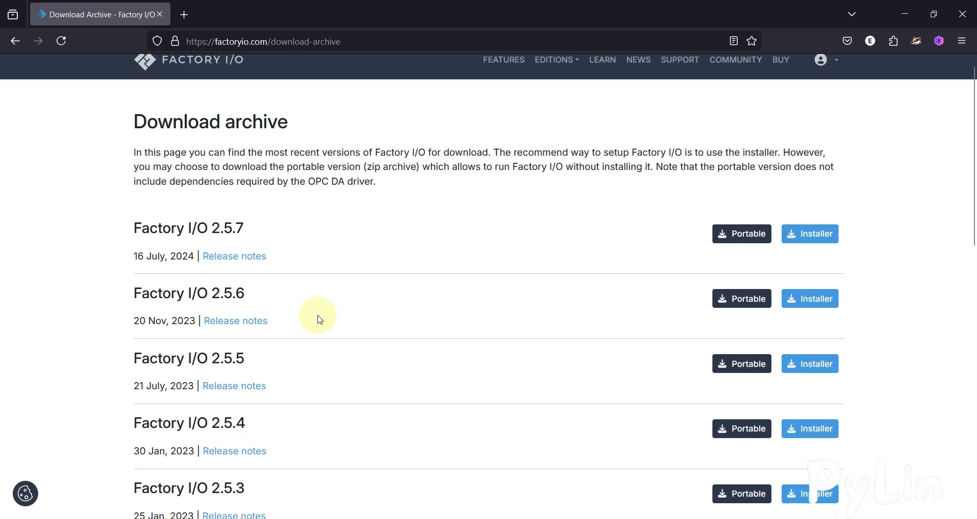
scroll(188, 220, "up", 1)
triple_click(172, 233)
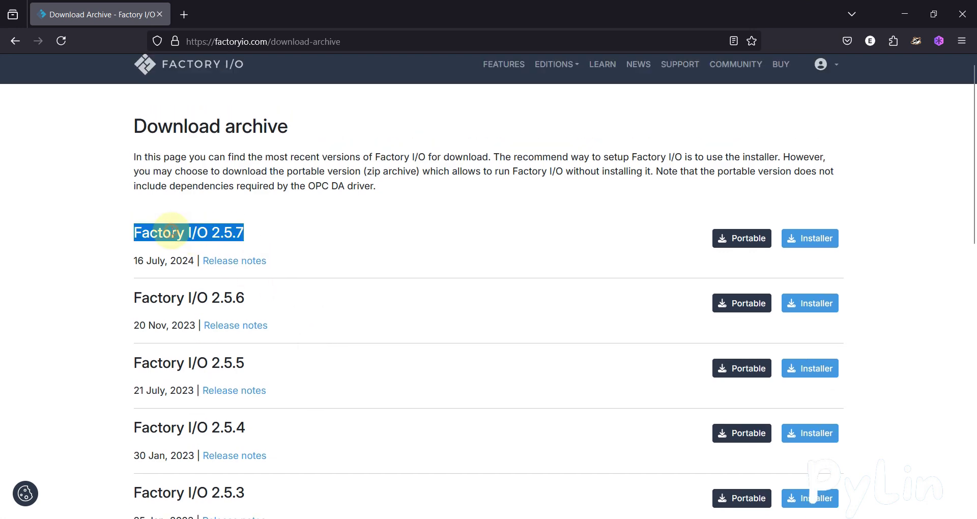
left_click(204, 234)
scroll(202, 138, "up", 1)
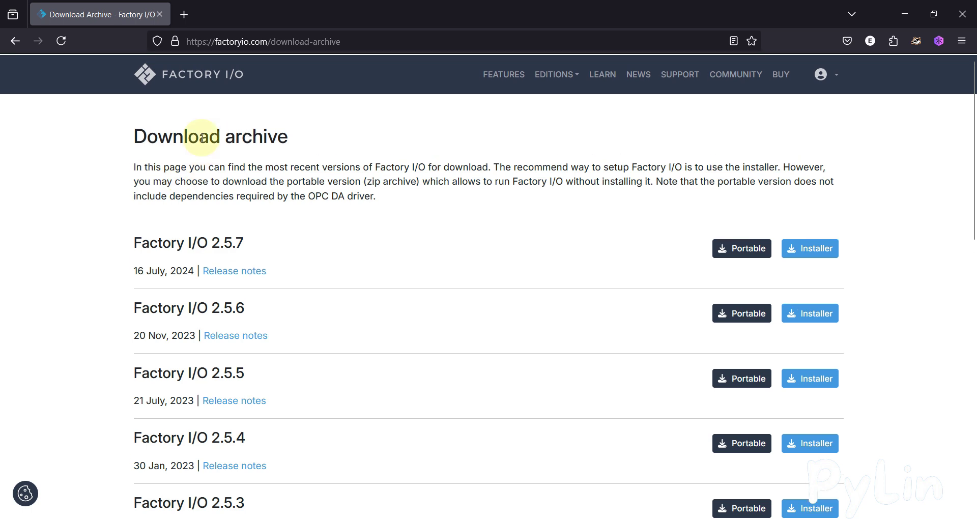
triple_click(202, 136)
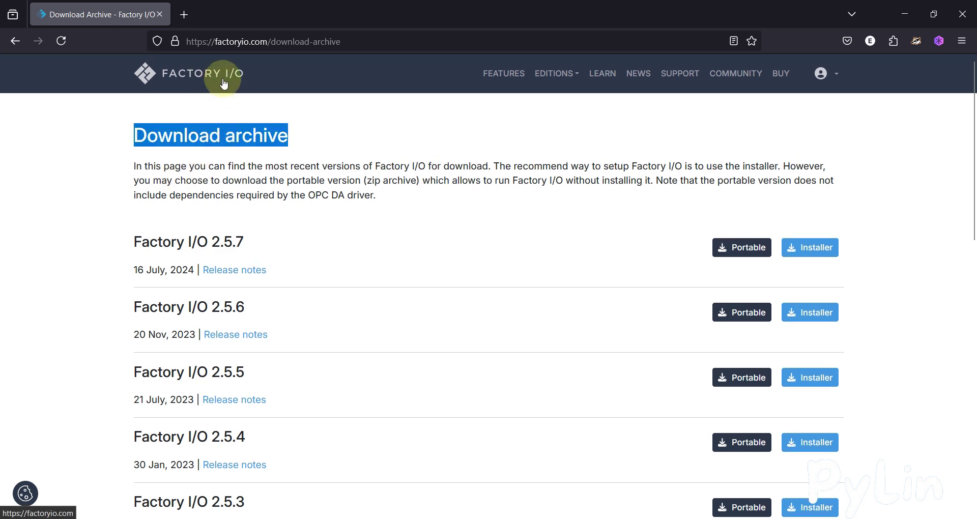
triple_click(179, 243)
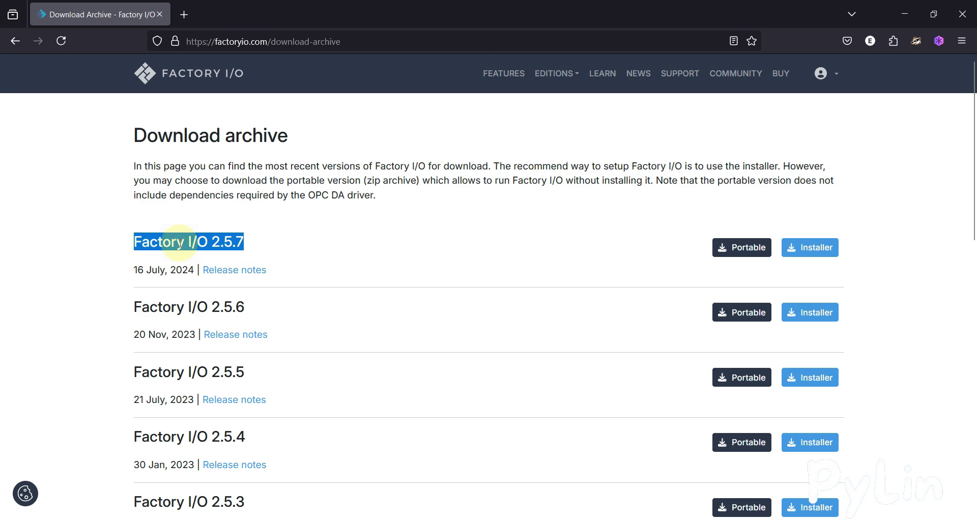
left_click(550, 258)
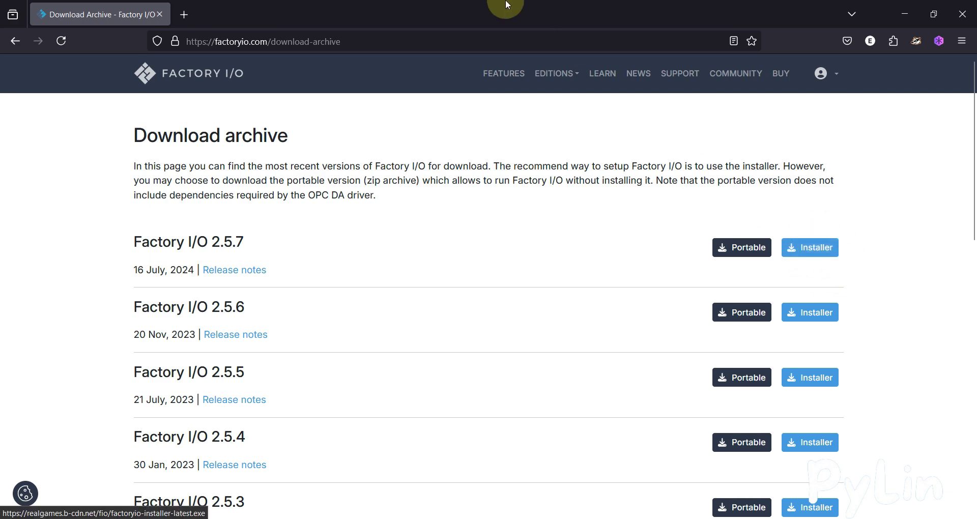
left_click_drag(504, 5, 603, 49)
left_click(28, 218)
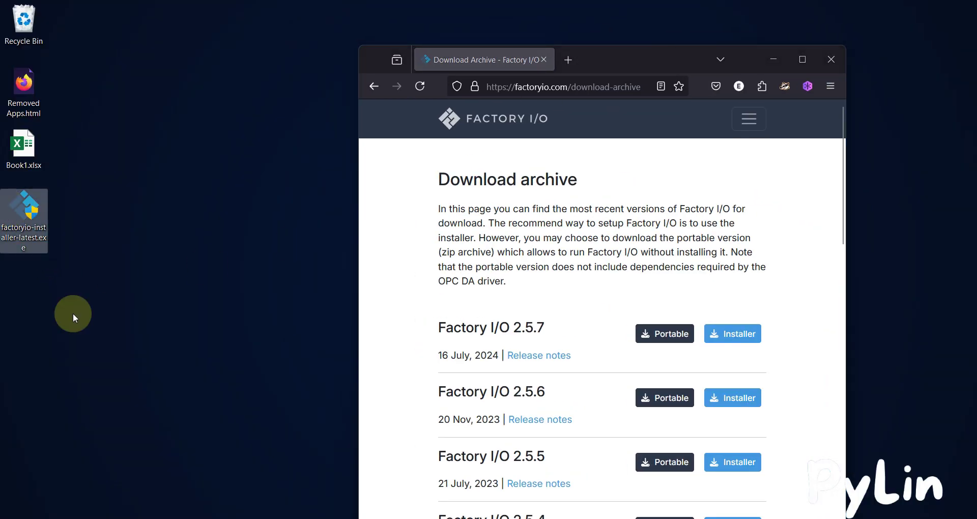
Step: Launch factoryio-installer-latest.exe from the desktop and minimize Firefox while the installer loads
double_click(16, 220)
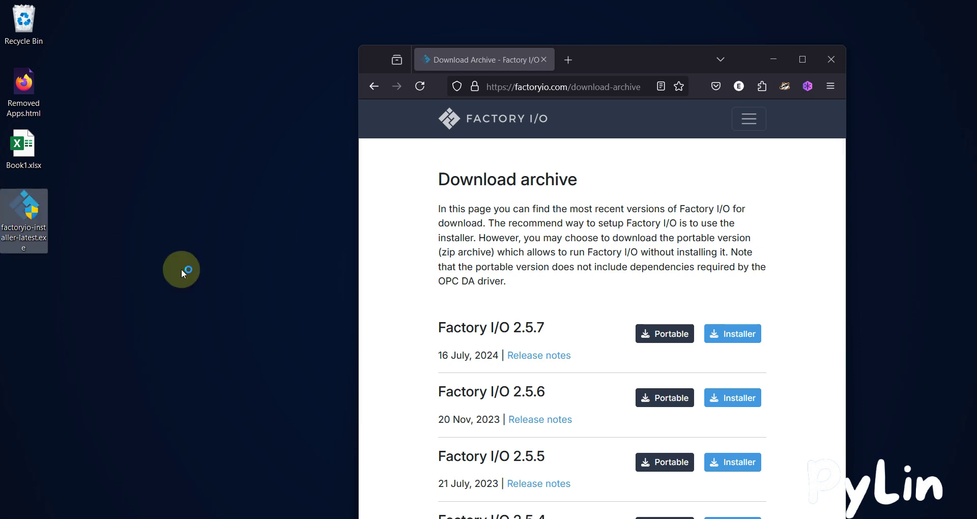
key("super+d")
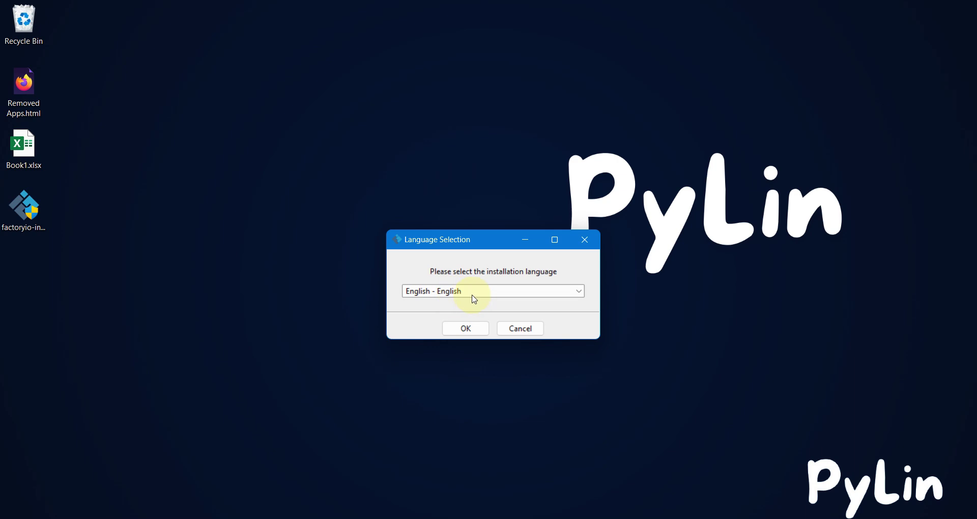
Step: Confirm English as the setup language and accept the license agreement
left_click(466, 329)
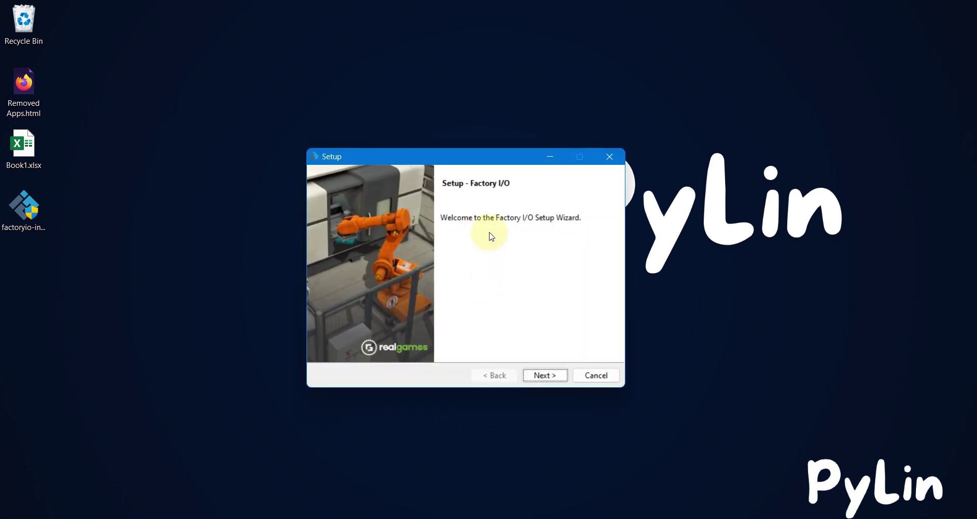
left_click(557, 375)
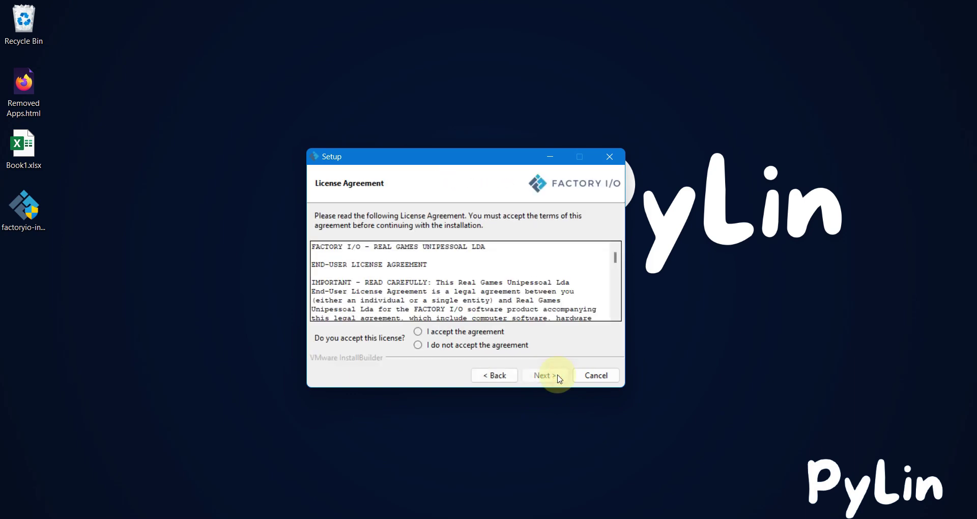
left_click(477, 334)
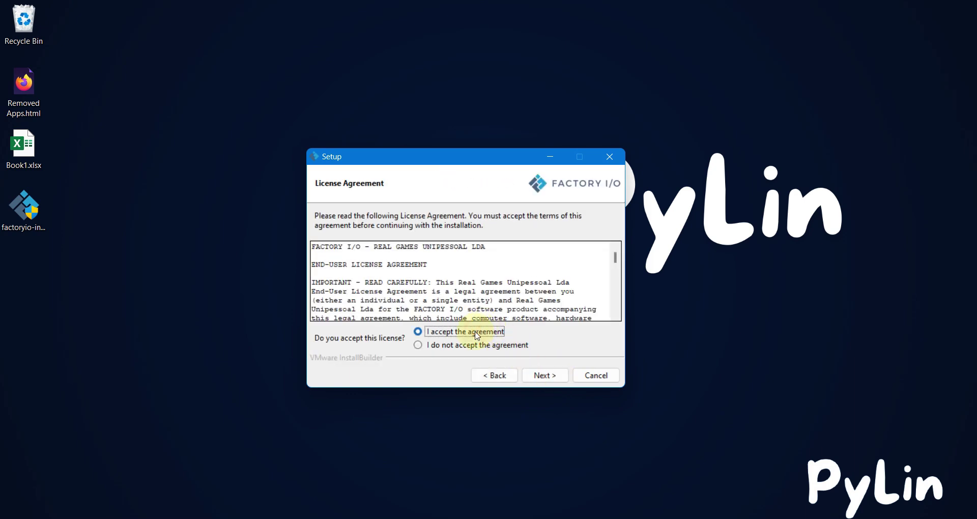
left_click(550, 379)
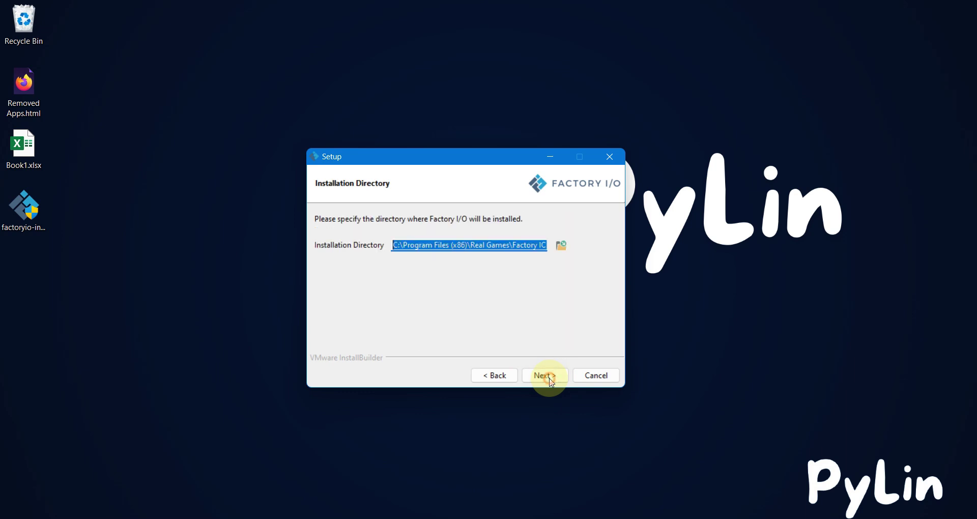
Step: Change the install directory to D:\Program Files (x86)\Real Games\Factory IO
left_click(395, 246)
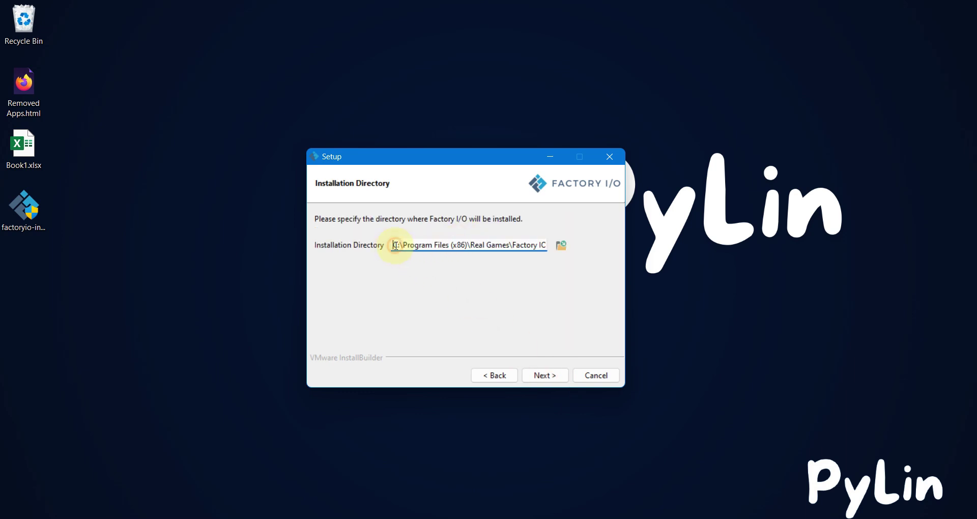
key("Delete")
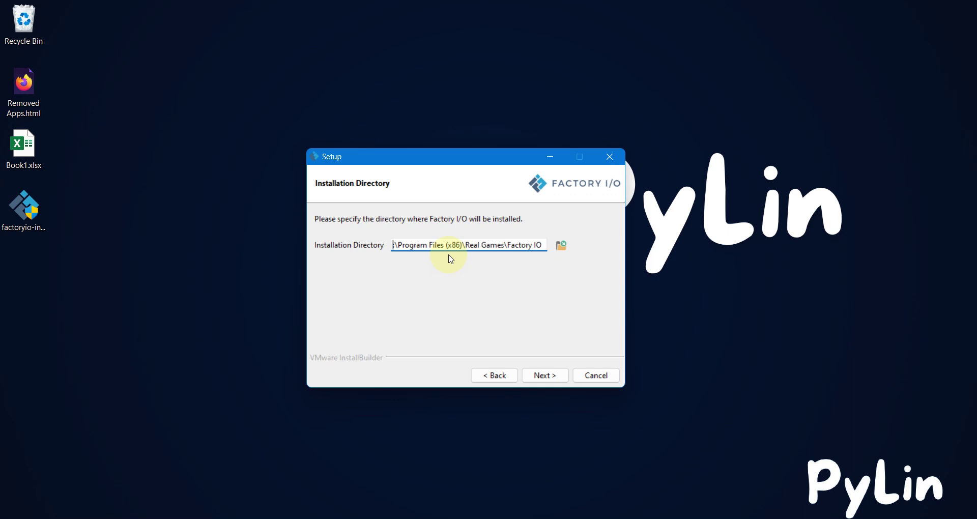
type("D")
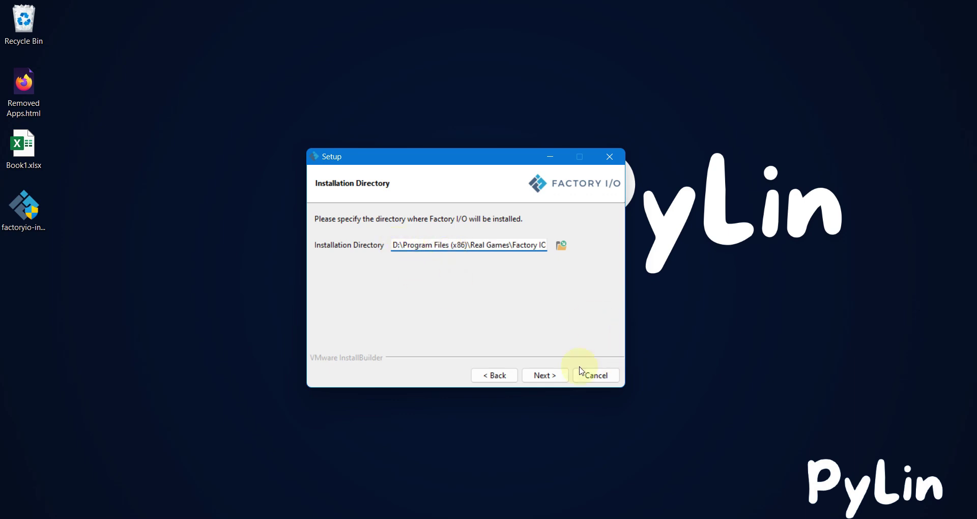
left_click(545, 377)
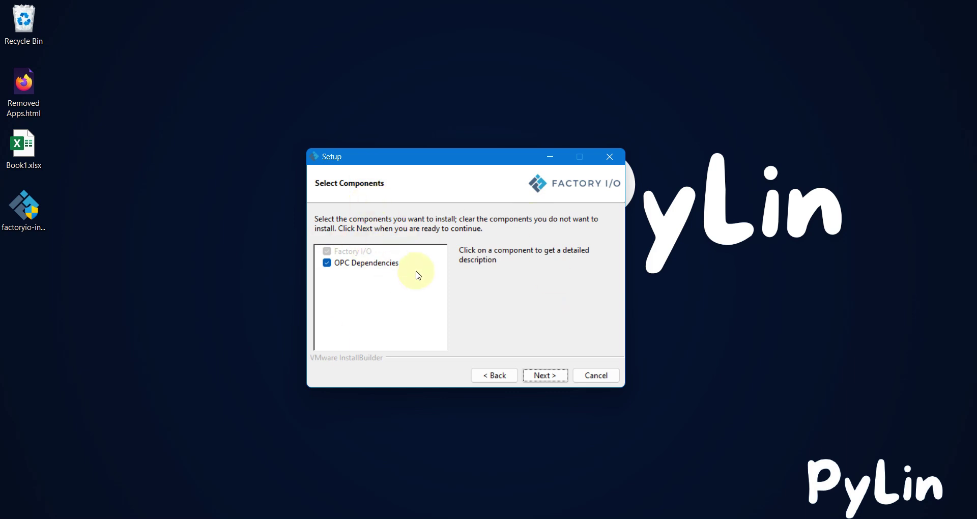
Step: Install Factory I/O with default components, including OPC Dependencies, and select the new desktop shortcut
left_click(555, 381)
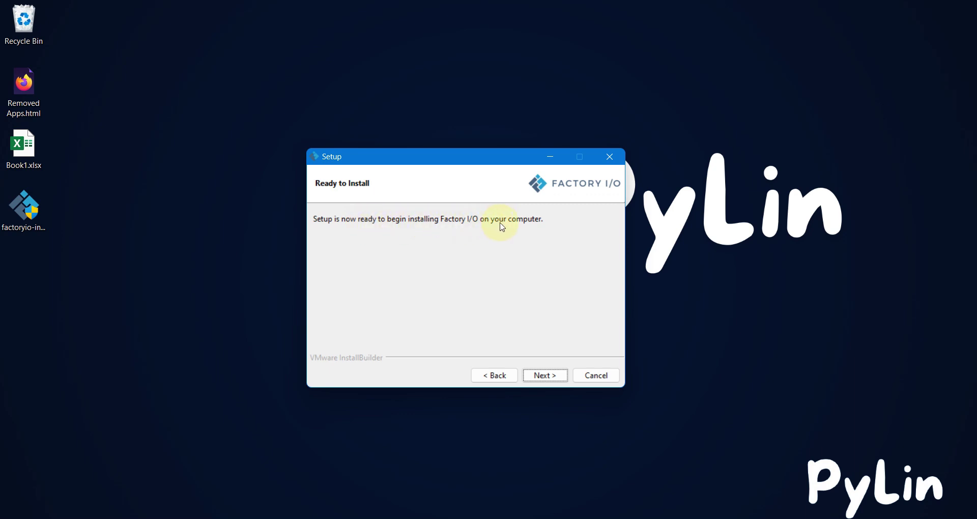
left_click(557, 376)
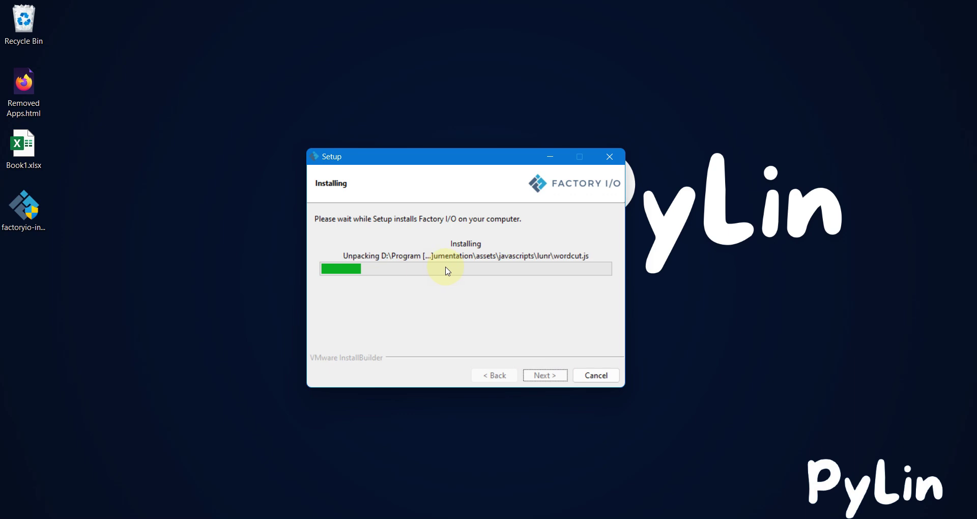
left_click_drag(480, 155, 401, 95)
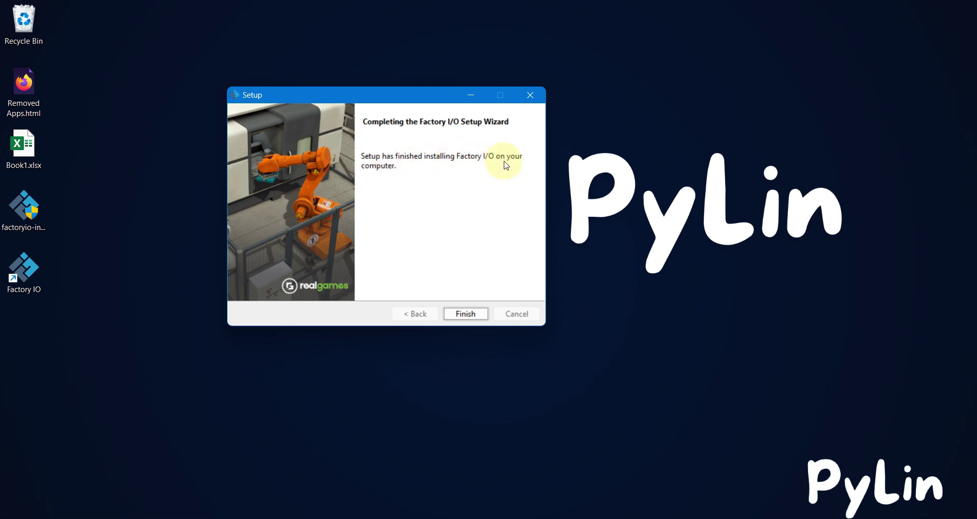
left_click_drag(84, 325, 13, 277)
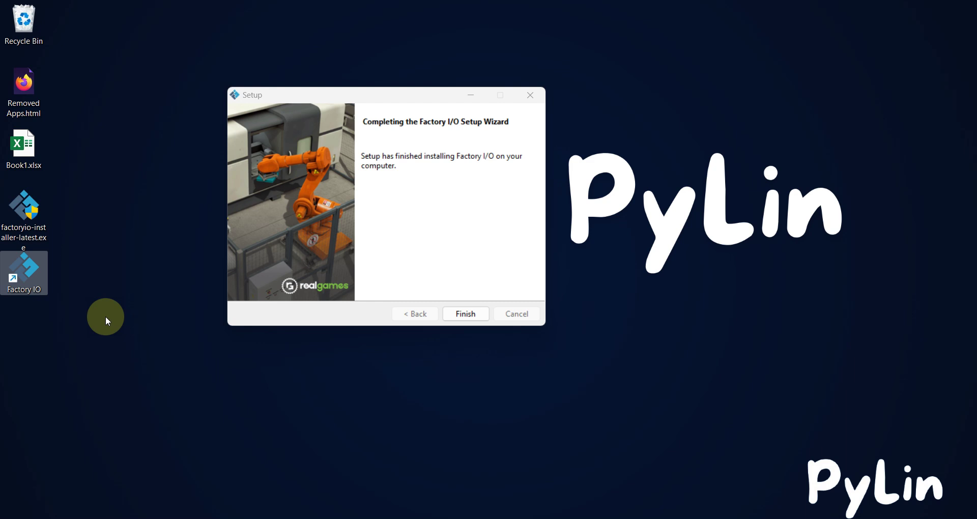
Step: Finish the setup wizard and select the Factory IO desktop shortcut
left_click(459, 313)
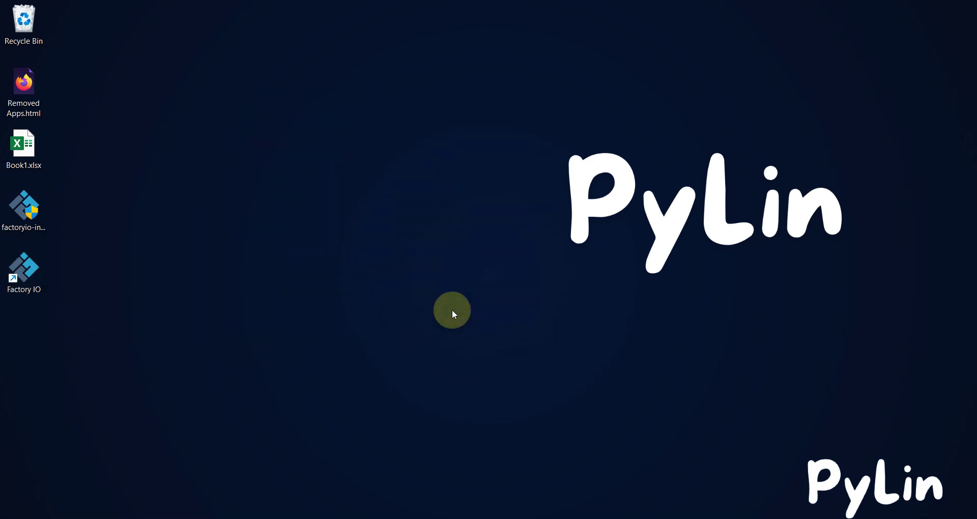
left_click_drag(62, 317, 17, 261)
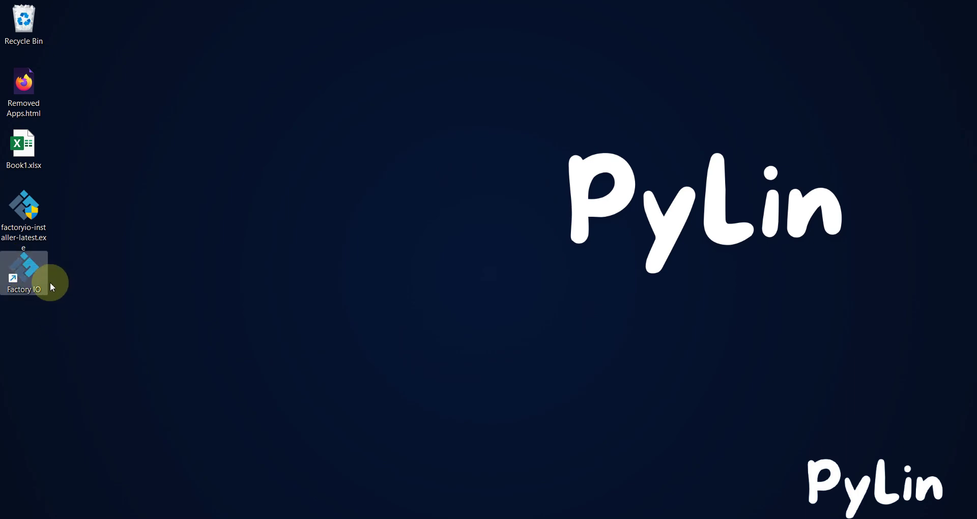
Step: Launch Factory IO maximized, confirm v2.5.7 is up to date, open a new scene, then close it
double_click(29, 279)
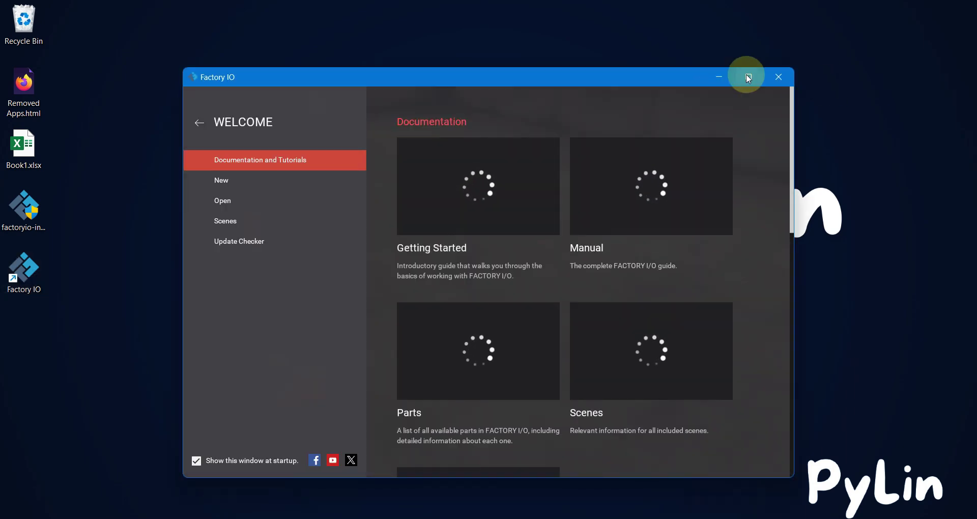
left_click(748, 77)
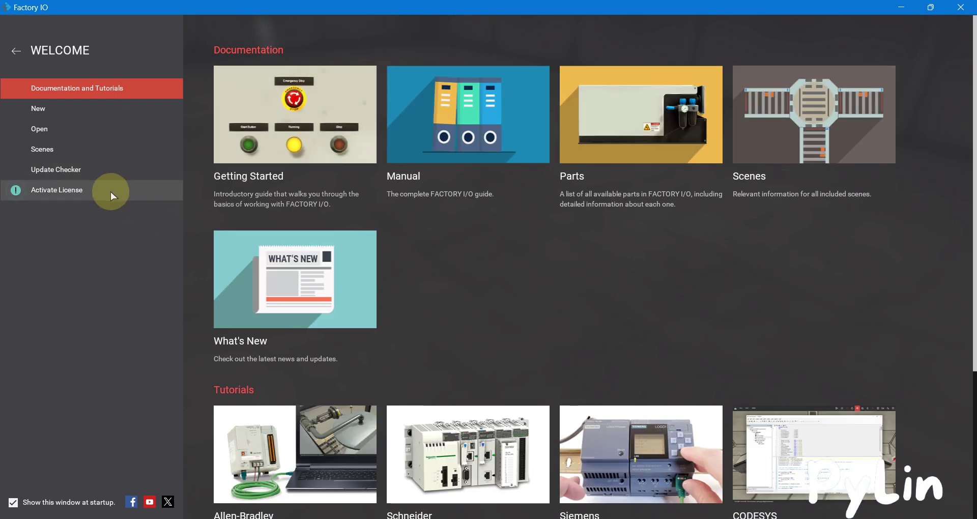
left_click(89, 172)
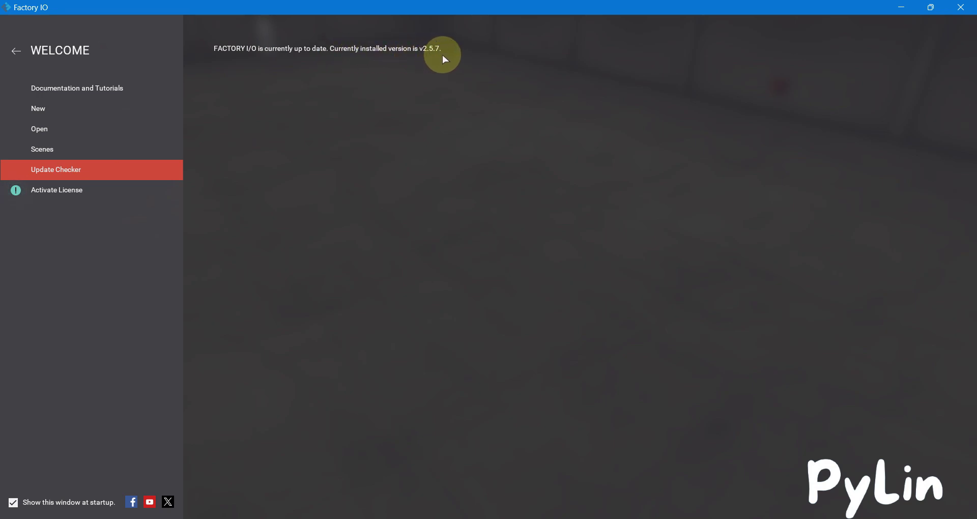
left_click(16, 51)
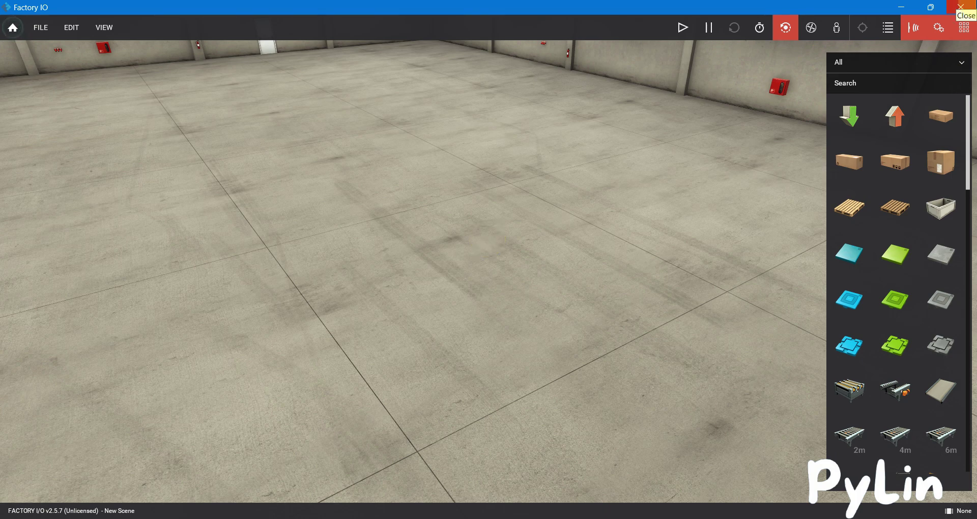
left_click(961, 6)
left_click_drag(69, 285, 10, 210)
left_click(204, 295)
left_click(252, 516)
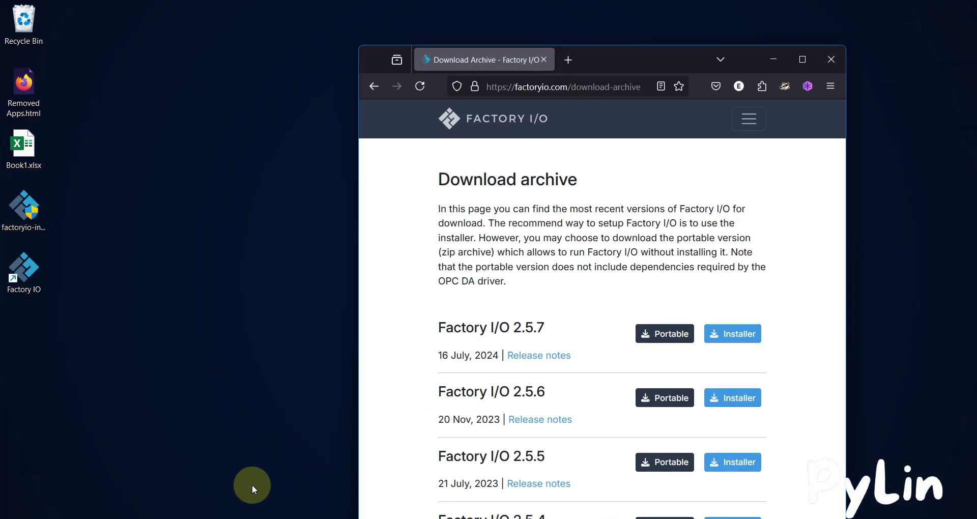
left_click(804, 60)
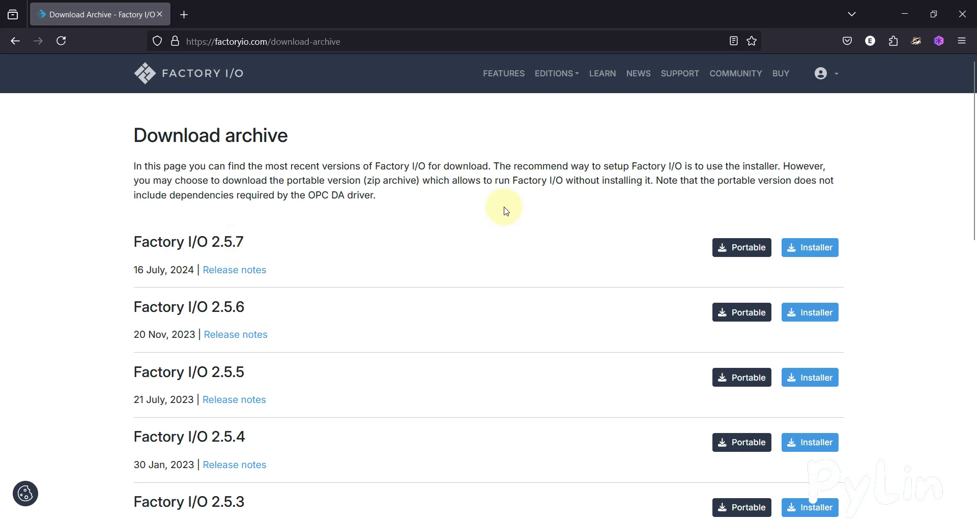
left_click(905, 6)
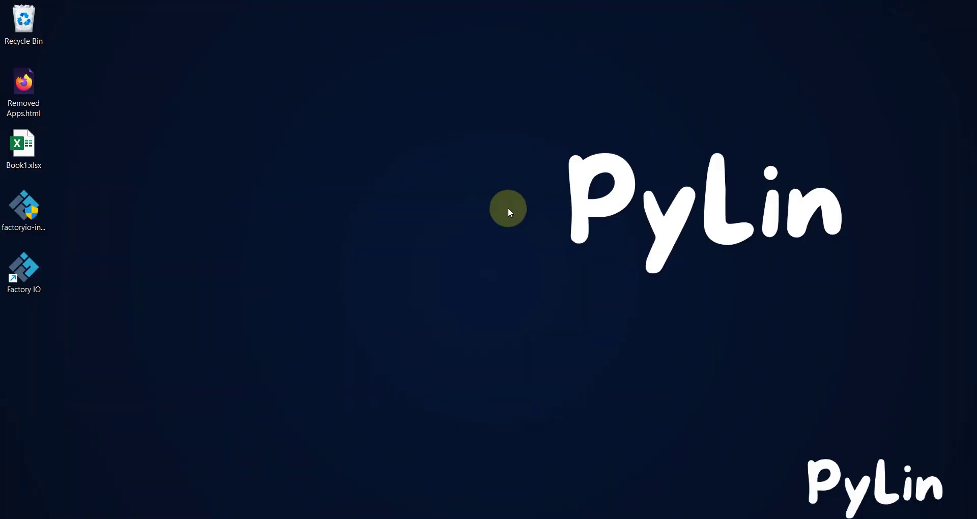